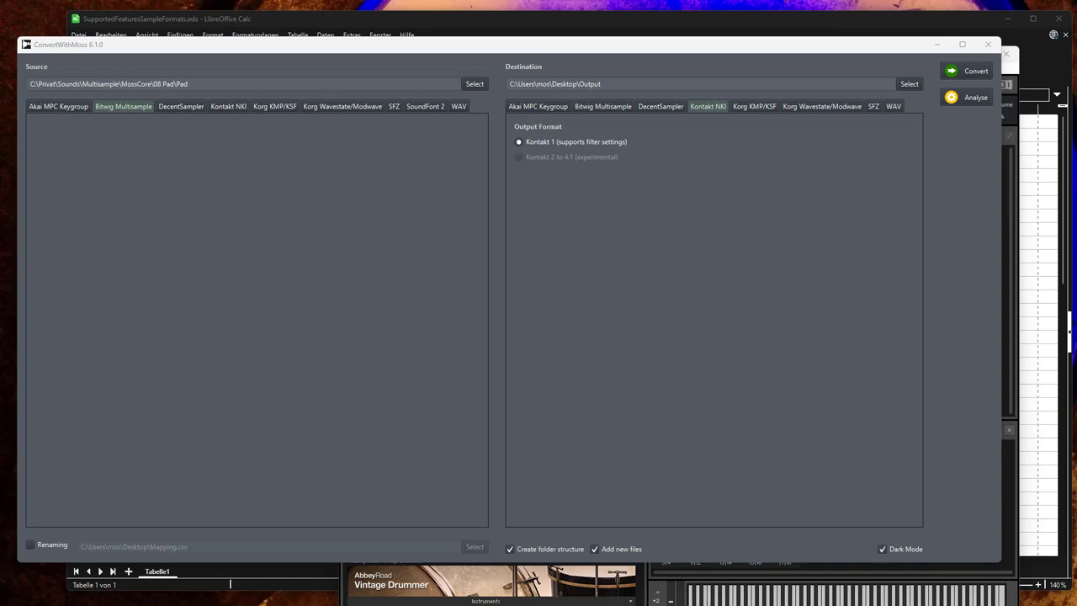
- Shrink the ConvertWithMoss window, review all source and destination formats, then switch to the feature spreadsheet
{"action": "left_click", "coordinate": [306, 145]}
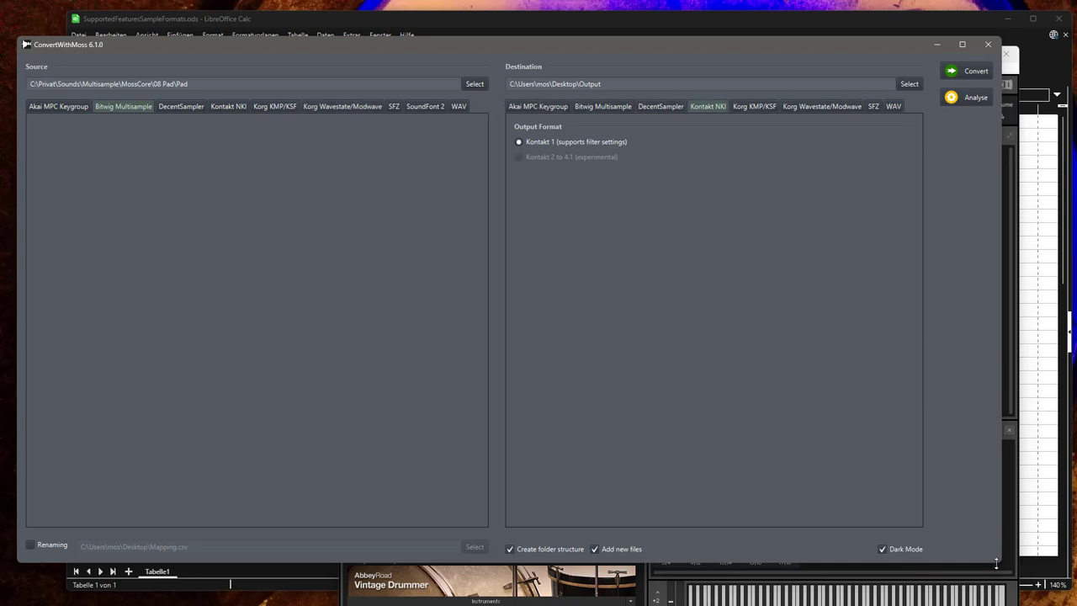
{"action": "left_click_drag", "start_coordinate": [994, 566], "coordinate": [611, 478]}
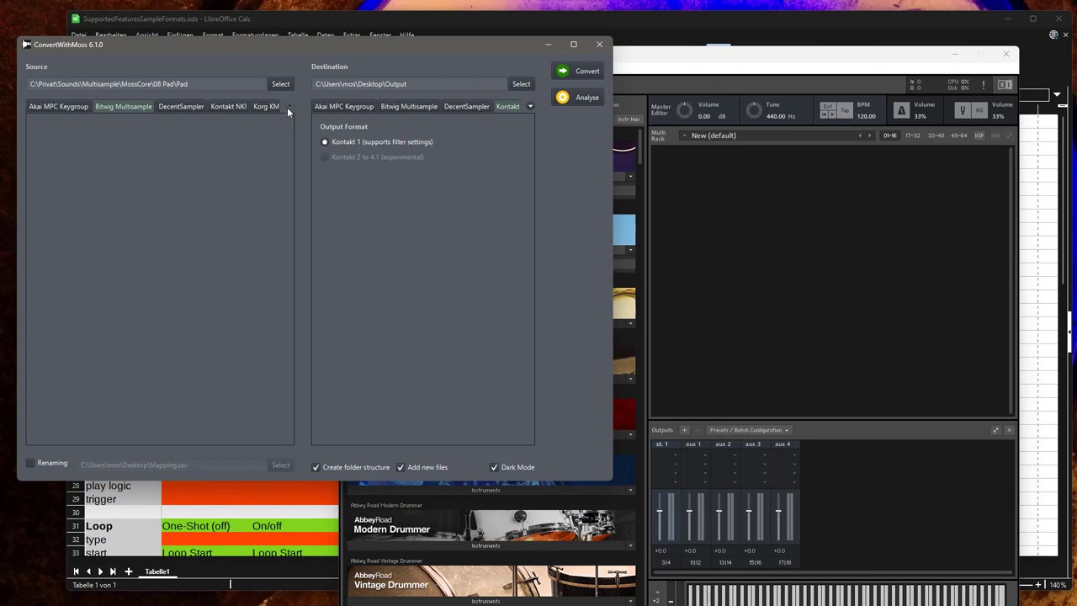
{"action": "left_click", "coordinate": [289, 106]}
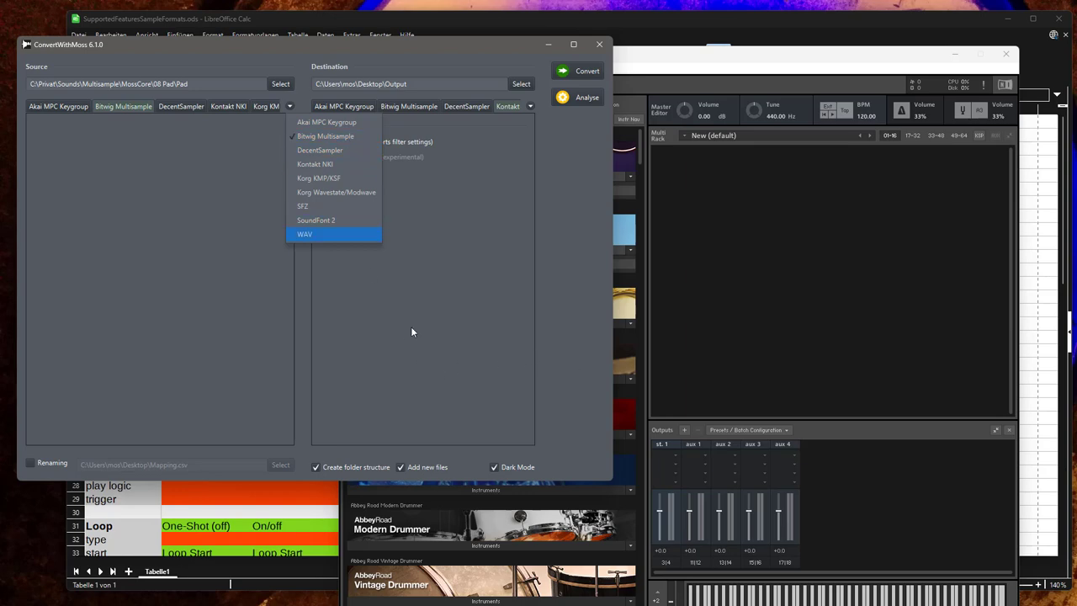
{"action": "left_click", "coordinate": [531, 105]}
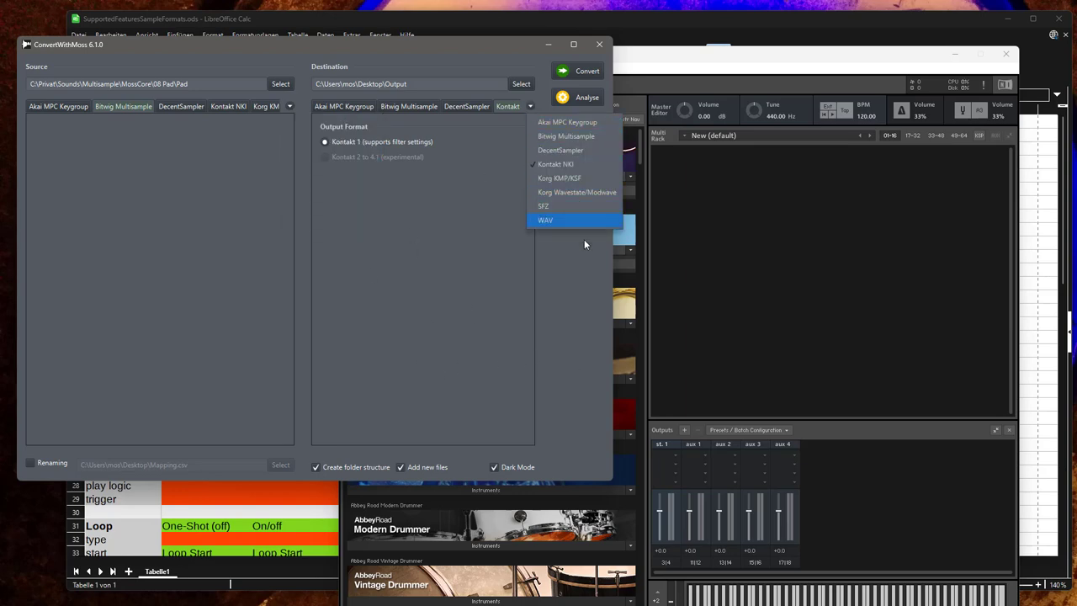
{"action": "left_click", "coordinate": [583, 302]}
{"action": "key", "text": "alt+Tab"}
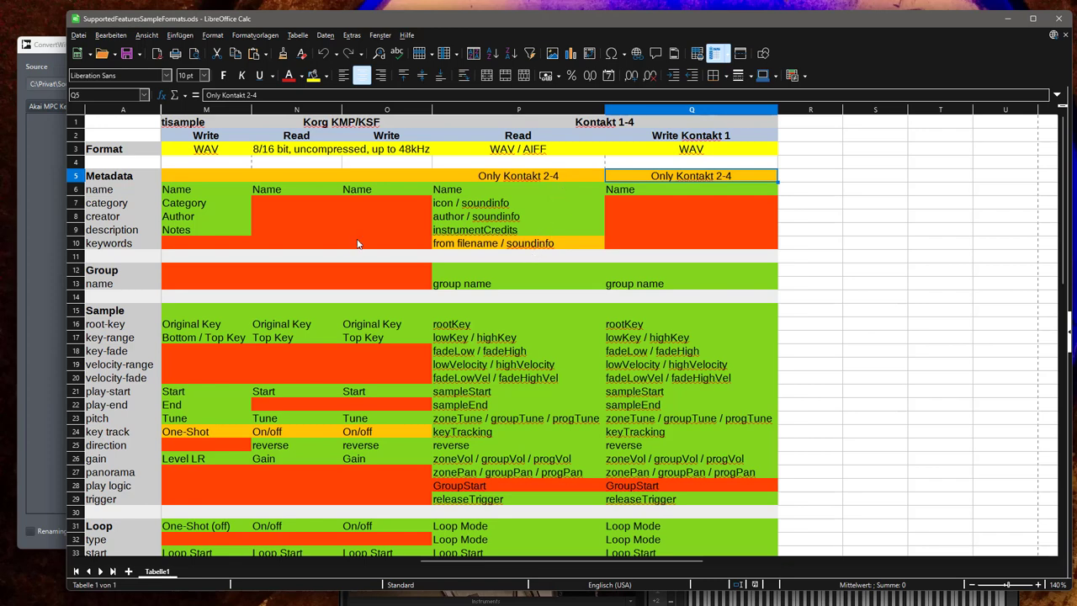
- Scroll down to rows 25–52, where Filter is marked as supported only in Kontakt 1
{"action": "scroll", "coordinate": [539, 265], "scroll_direction": "down", "scroll_amount": 2}
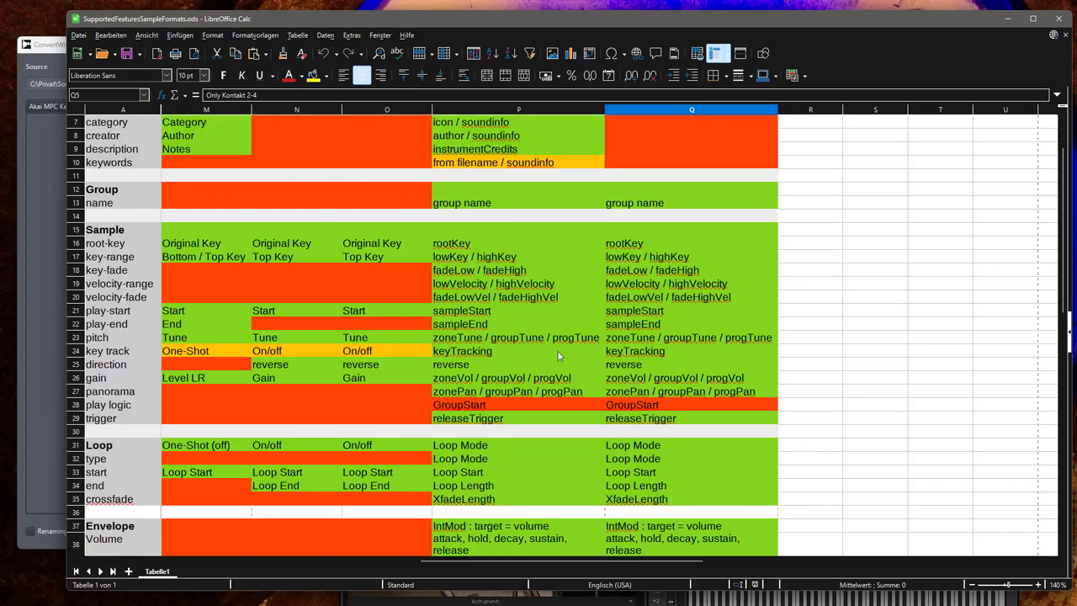
{"action": "scroll", "coordinate": [486, 337], "scroll_direction": "down", "scroll_amount": 1}
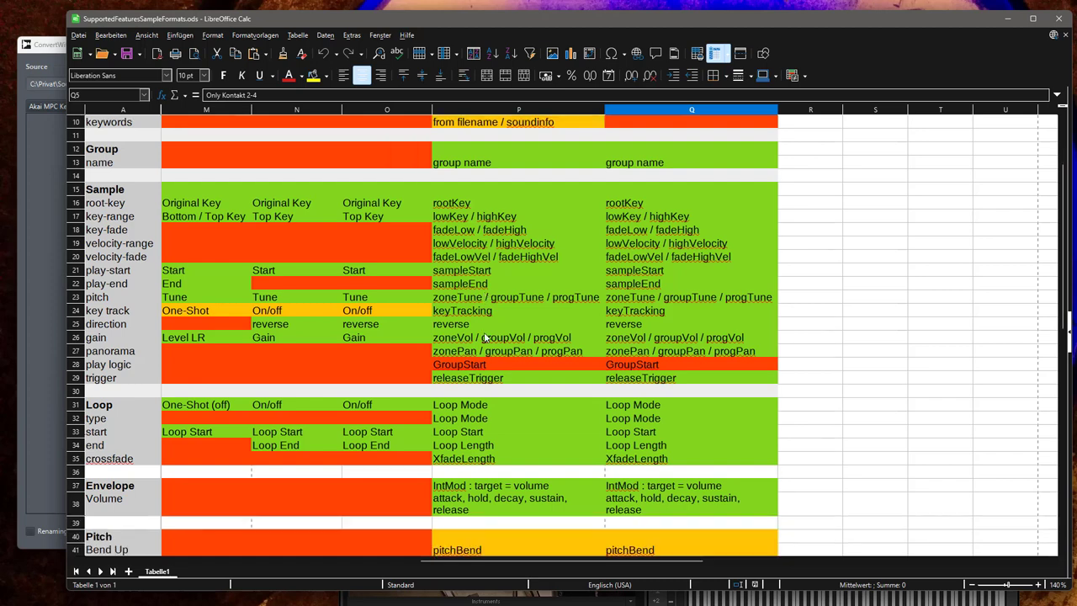
{"action": "scroll", "coordinate": [486, 336], "scroll_direction": "down", "scroll_amount": 1}
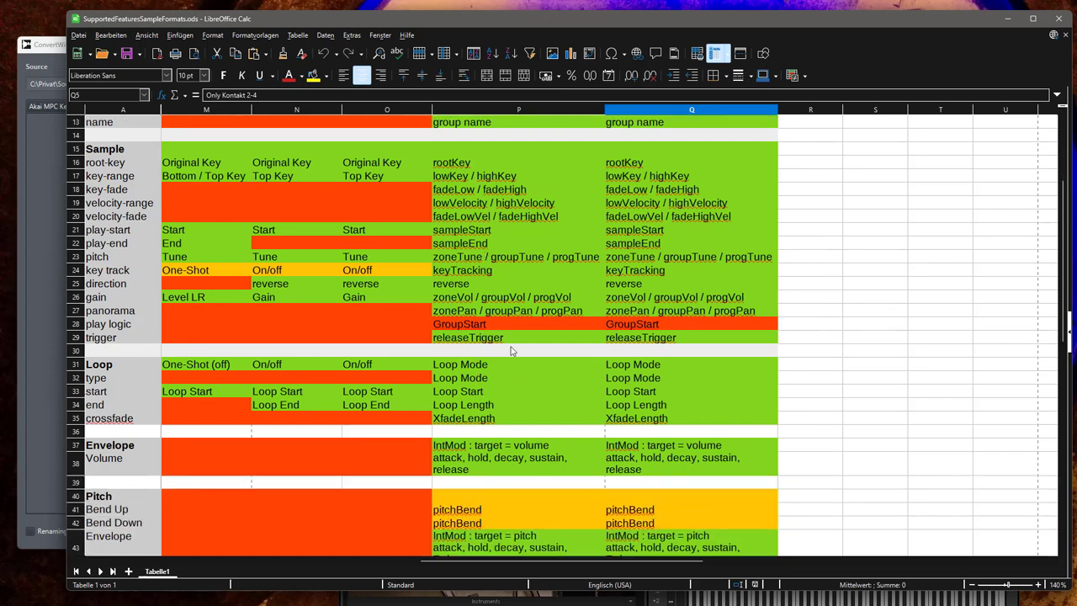
{"action": "scroll", "coordinate": [508, 426], "scroll_direction": "down", "scroll_amount": 2}
{"action": "scroll", "coordinate": [508, 426], "scroll_direction": "down", "scroll_amount": 2}
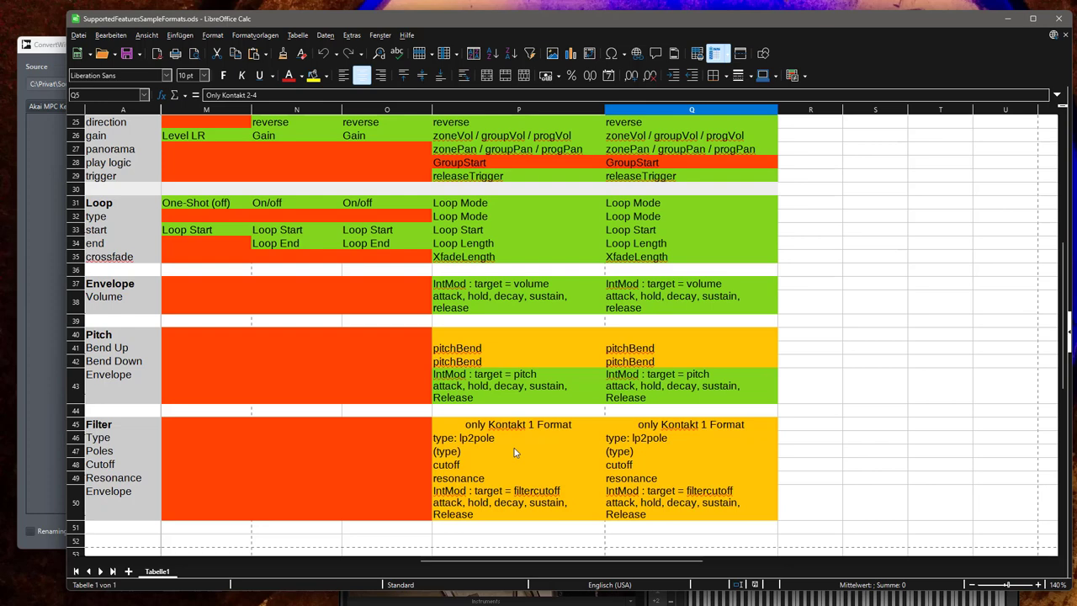
- Scroll back to row 1, where Kontakt metadata support is marked Kontakt 2-4 only
{"action": "scroll", "coordinate": [515, 452], "scroll_direction": "up", "scroll_amount": 1}
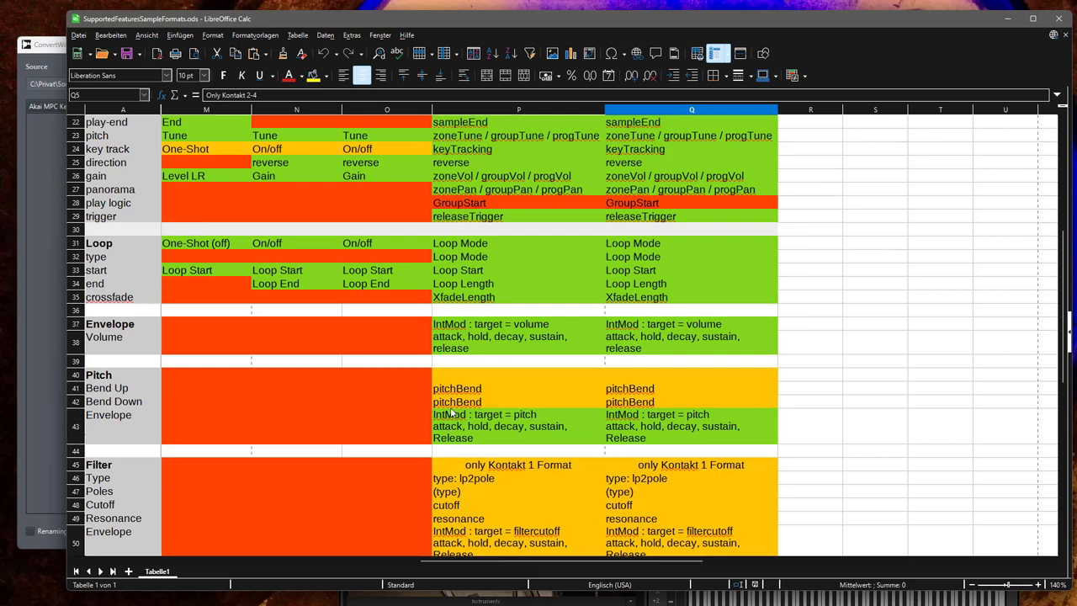
{"action": "scroll", "coordinate": [538, 402], "scroll_direction": "up", "scroll_amount": 7}
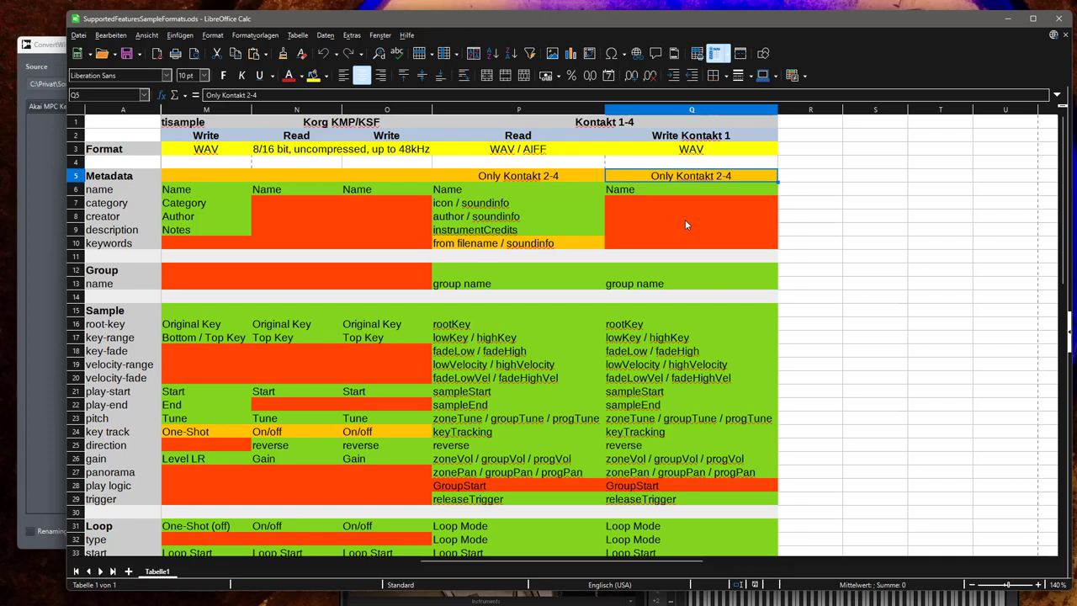
- Return to ConvertWithMoss and choose the 'Kontakt 1 (supports filter settings)' NKI output
{"action": "left_click", "coordinate": [52, 47]}
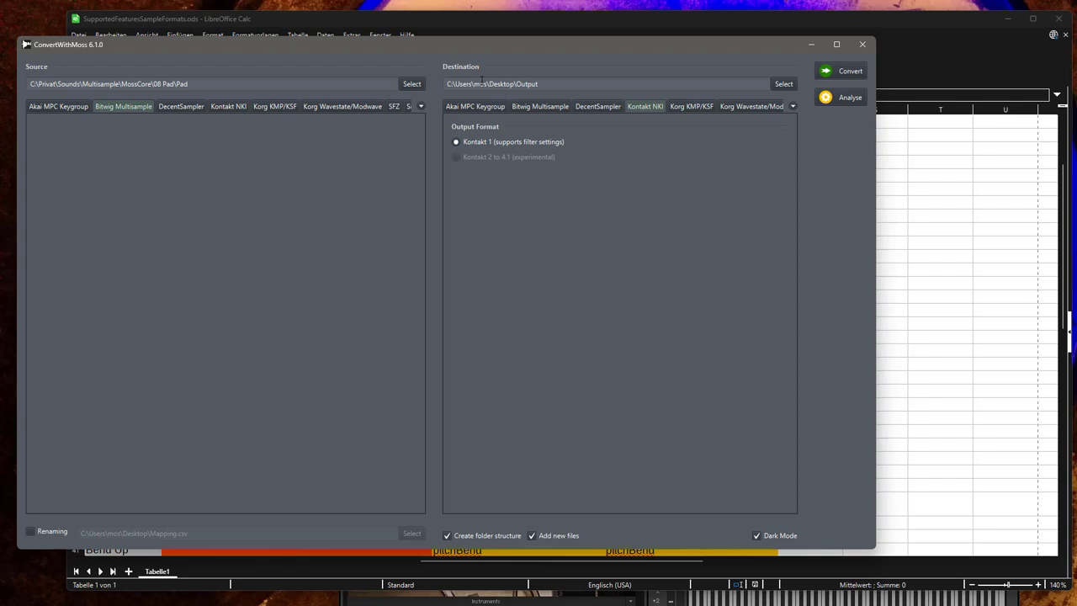
{"action": "left_click", "coordinate": [481, 143]}
- Convert the multisamples to NKI files and drag a converted pad instrument into Kontakt 7's Multi Rack
{"action": "left_click", "coordinate": [850, 73]}
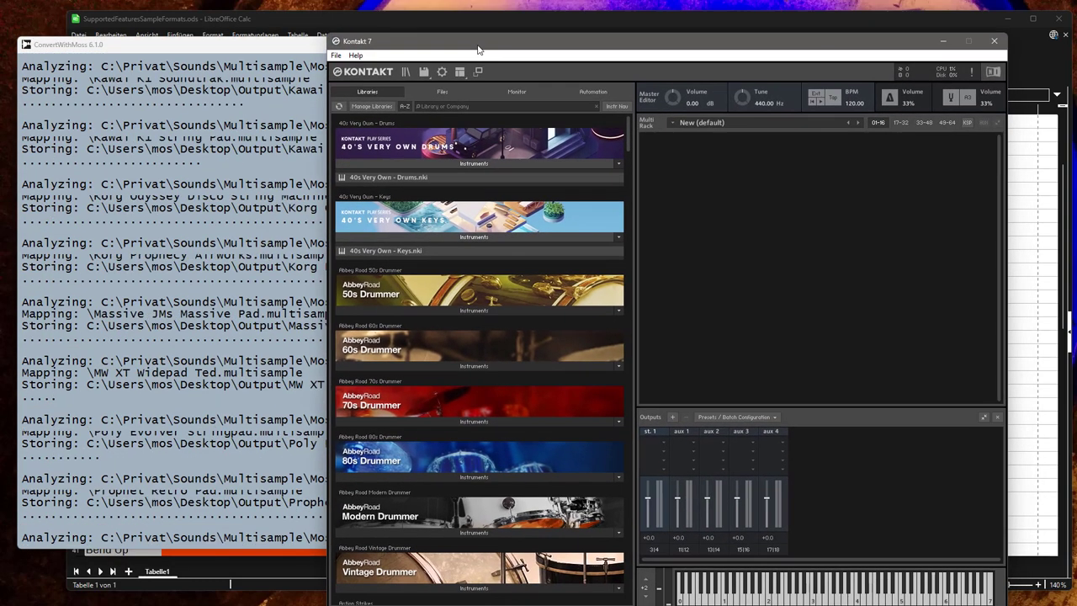
{"action": "key", "text": "alt+Tab"}
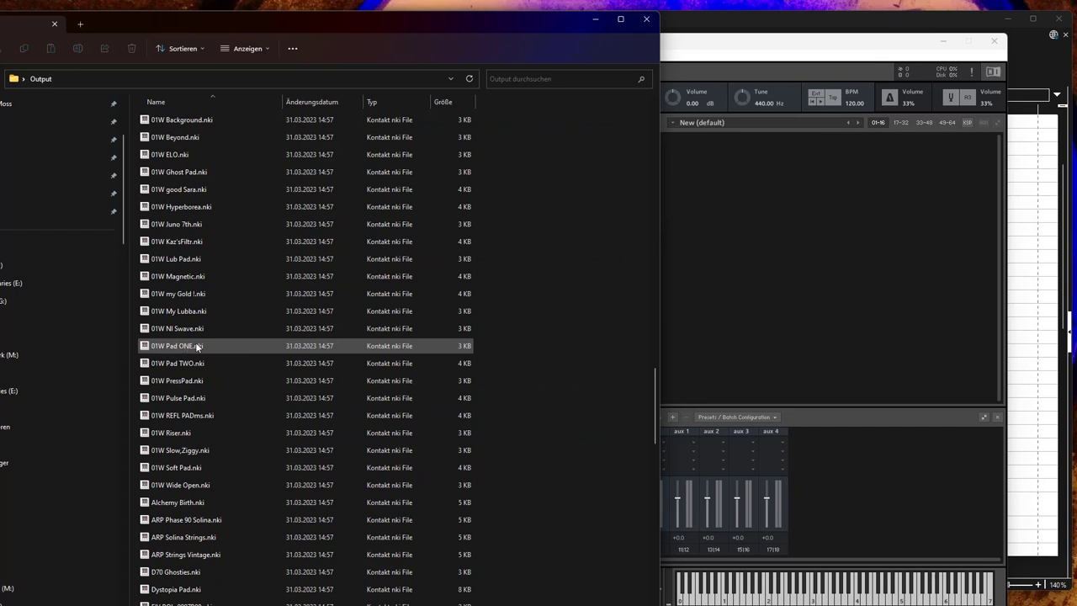
{"action": "left_click_drag", "start_coordinate": [198, 347], "coordinate": [724, 328]}
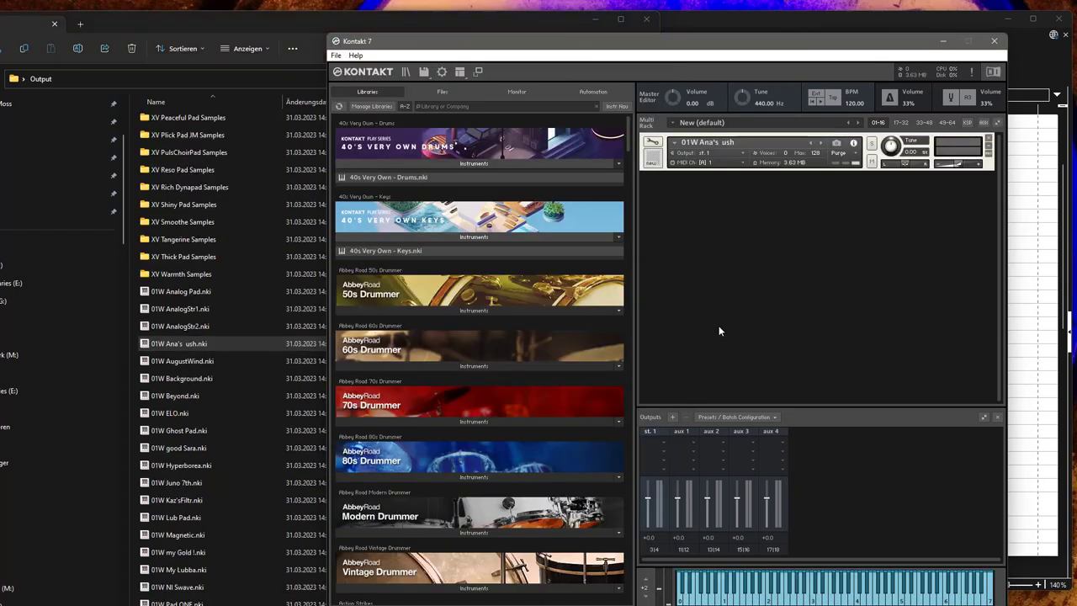